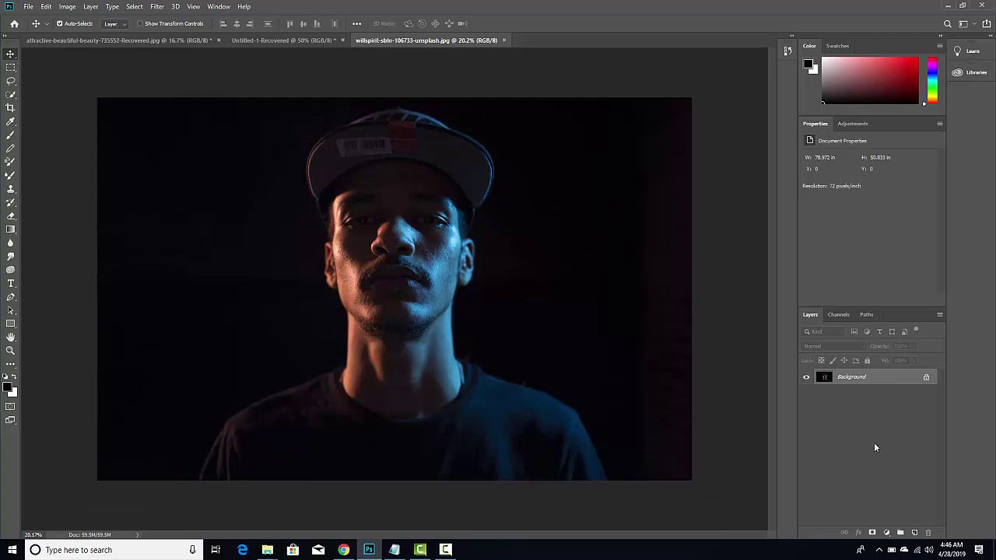
{"action": "left_click", "coordinate": [886, 533]}
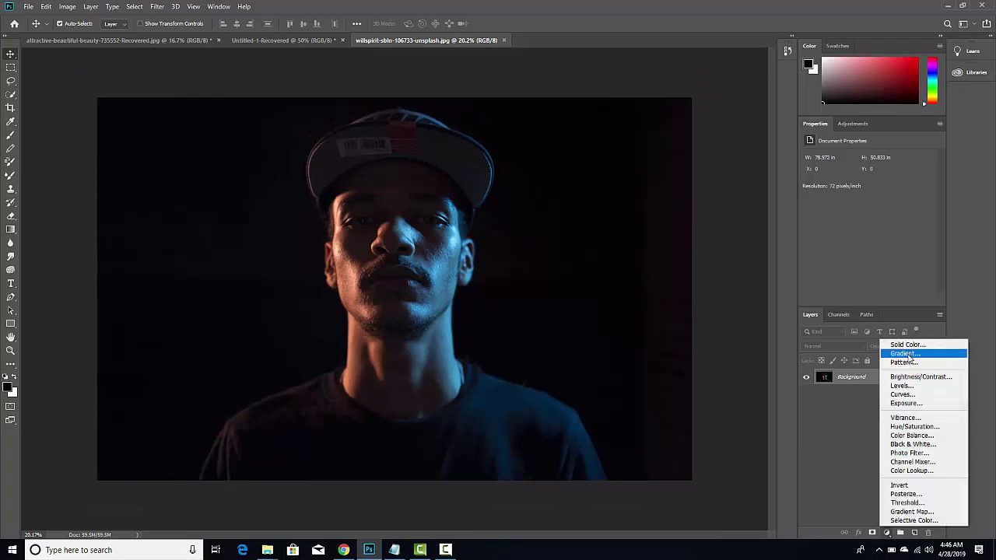
{"action": "left_click", "coordinate": [906, 355]}
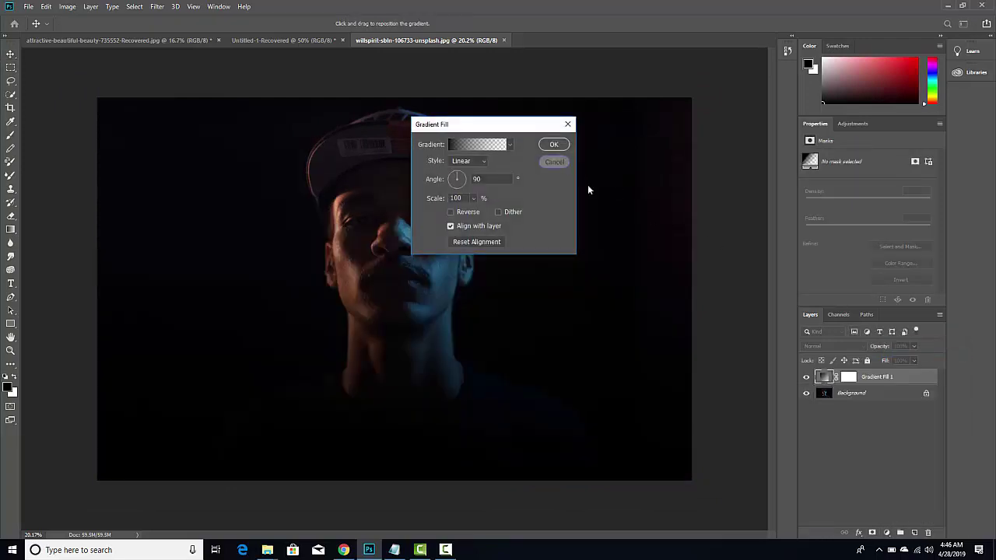
{"action": "left_click", "coordinate": [554, 162]}
- Add a bright red solid color fill layer above the Background portrait
{"action": "left_click", "coordinate": [886, 532]}
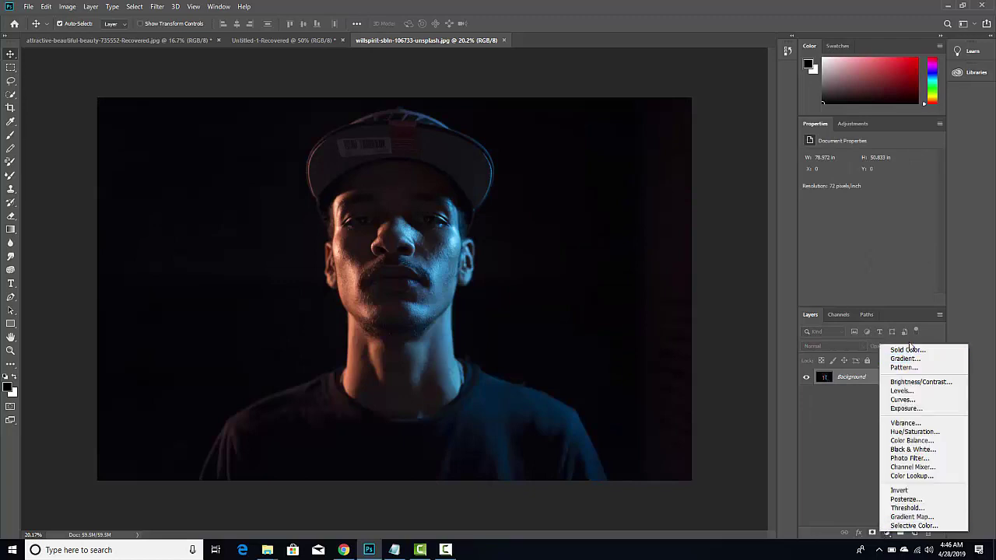
{"action": "left_click", "coordinate": [906, 349]}
{"action": "left_click", "coordinate": [486, 133]}
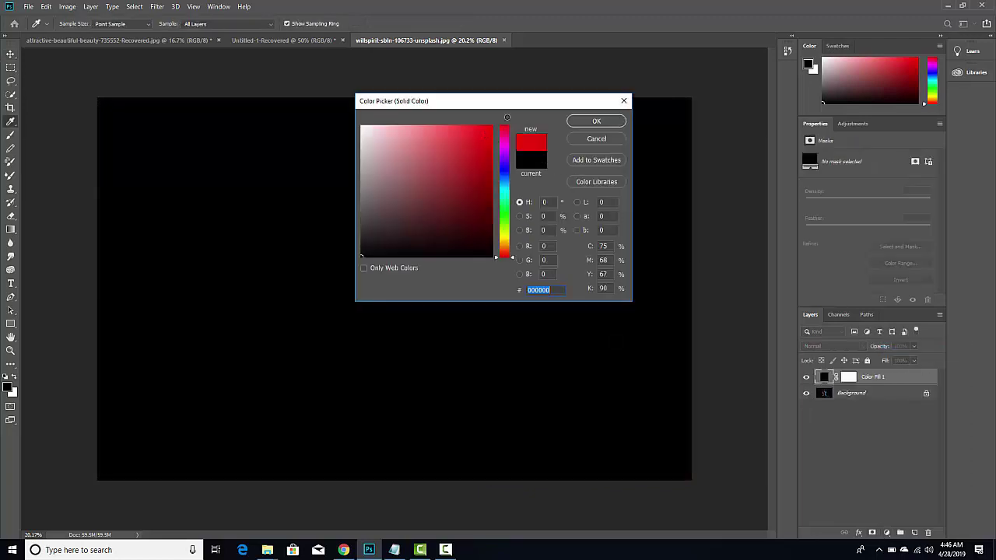
{"action": "left_click", "coordinate": [612, 123]}
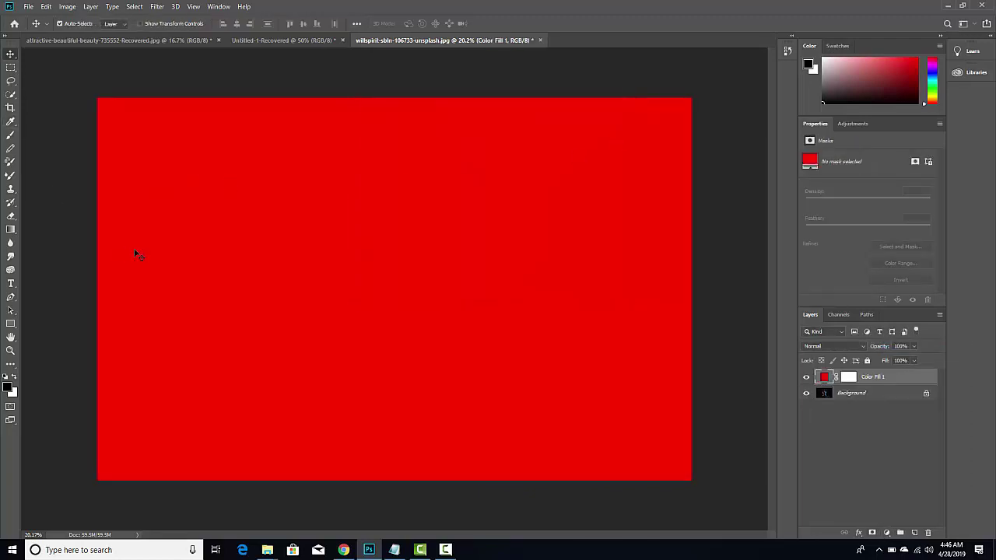
- Fade the red fill layer's mask with a white-to-black linear gradient across the face, keeping red only on the left half
{"action": "left_click", "coordinate": [848, 377]}
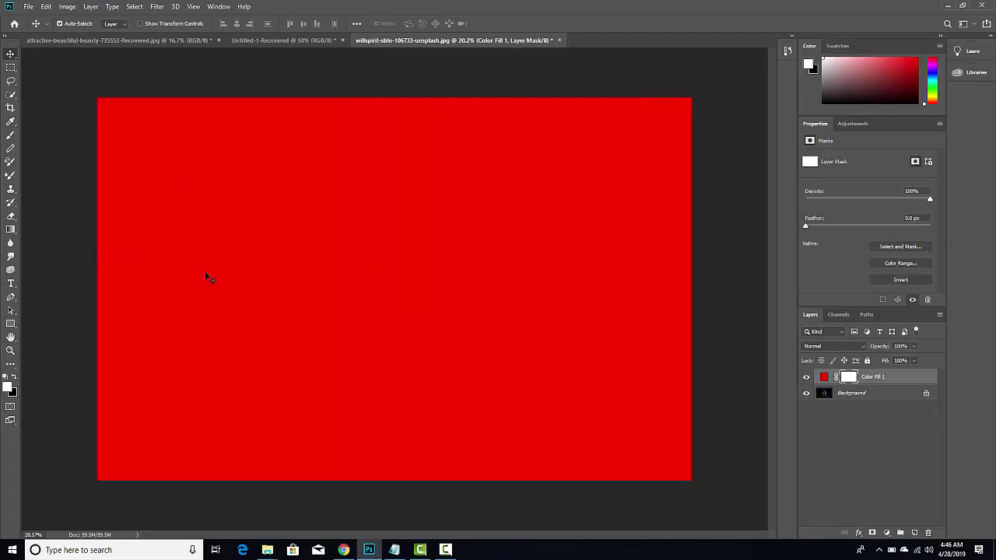
{"action": "left_click", "coordinate": [11, 229]}
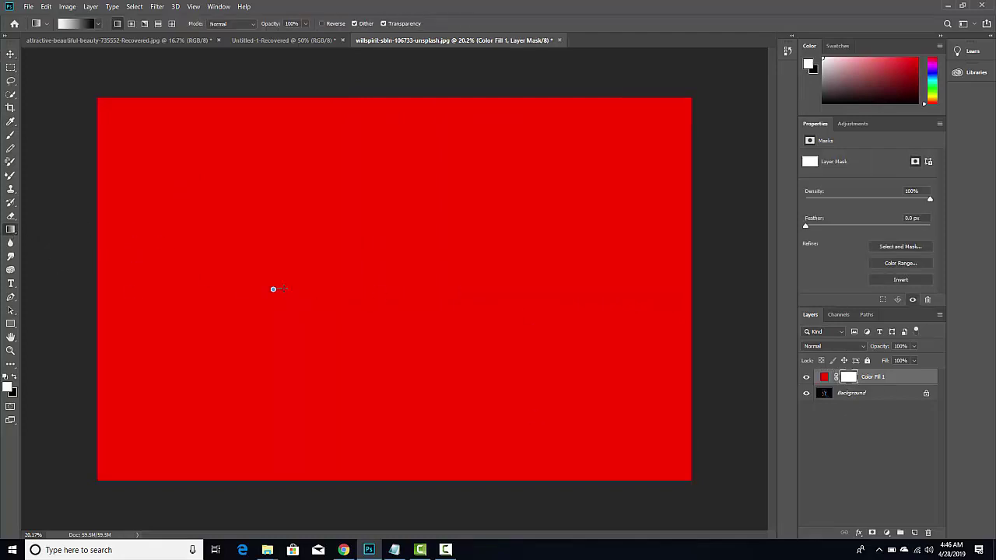
{"action": "left_click_drag", "start_coordinate": [327, 287], "coordinate": [405, 309]}
{"action": "left_click_drag", "start_coordinate": [344, 304], "coordinate": [428, 302]}
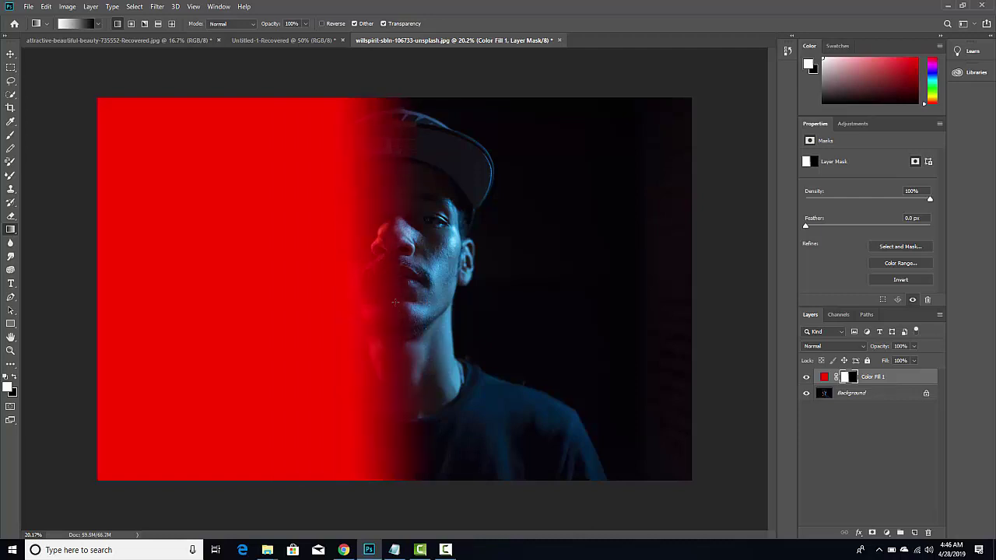
- Add a blue (0035cc) solid color fill layer between the Background and the red fill layer
{"action": "left_click", "coordinate": [852, 393]}
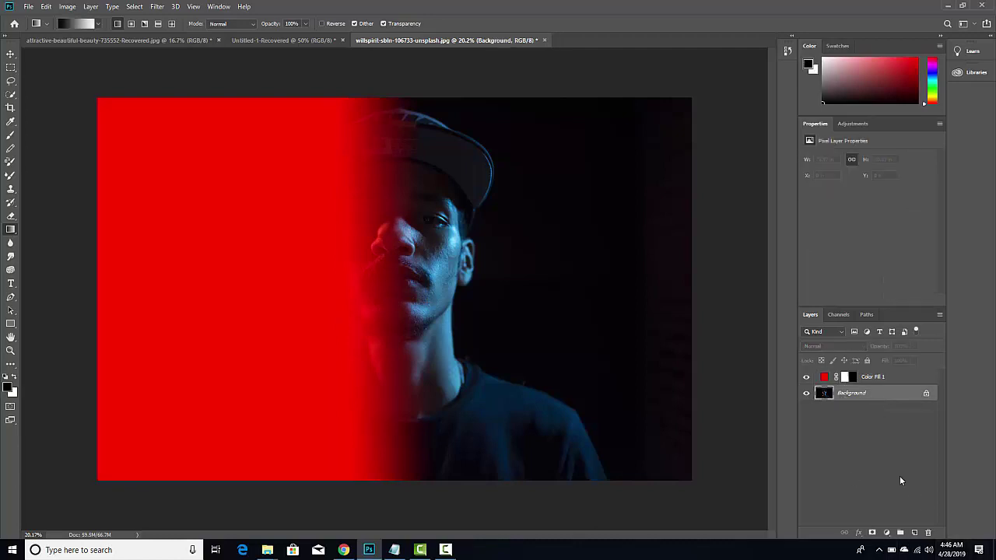
{"action": "left_click", "coordinate": [887, 533]}
{"action": "left_click", "coordinate": [891, 345]}
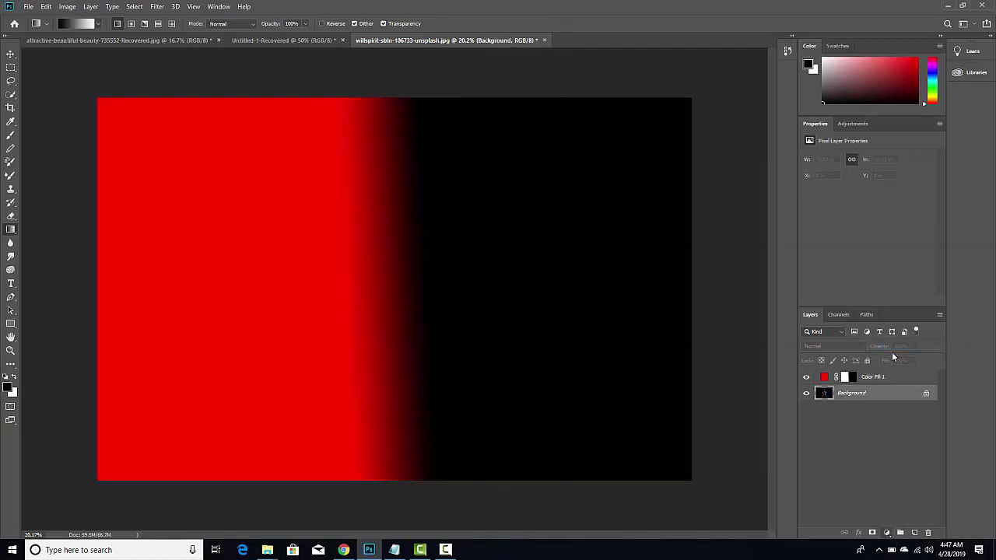
{"action": "left_click", "coordinate": [507, 176]}
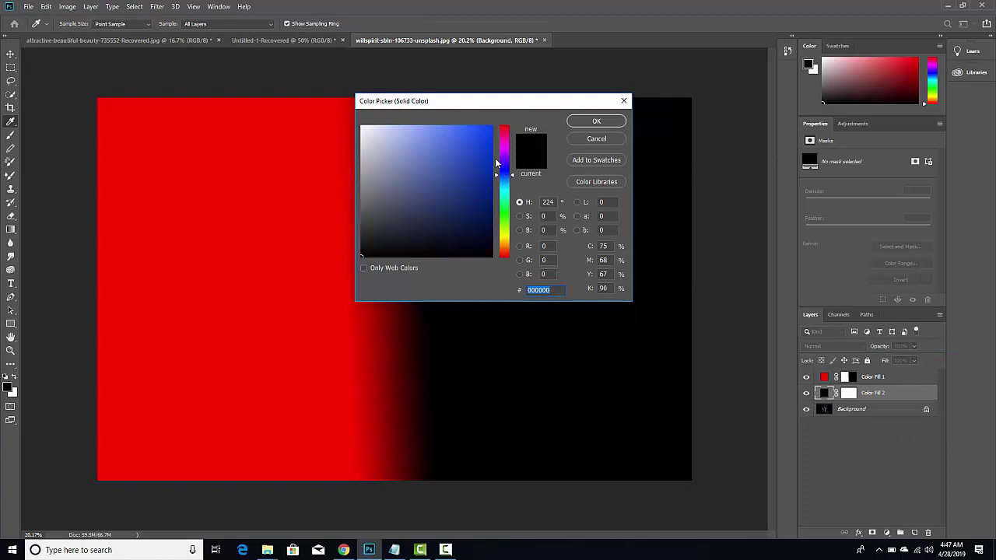
{"action": "left_click", "coordinate": [494, 151]}
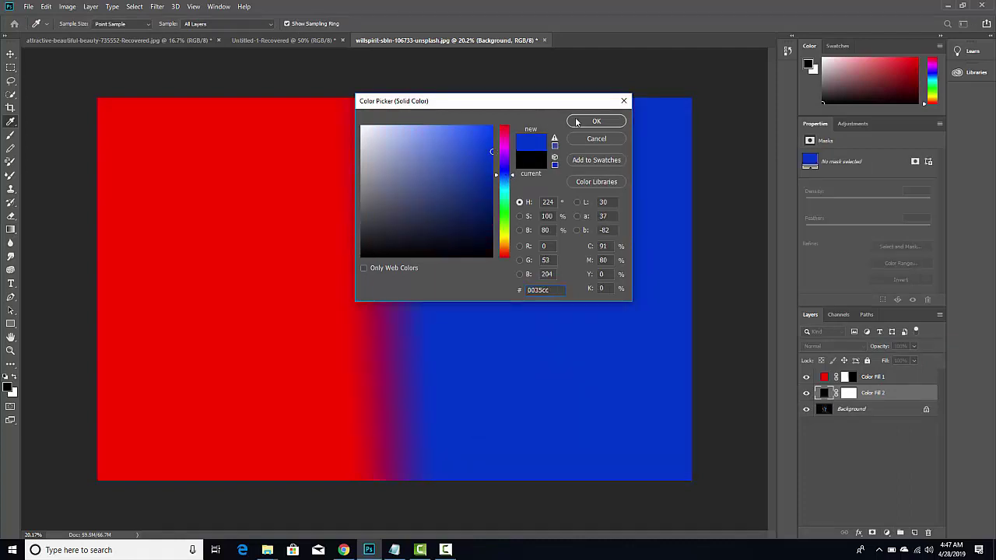
{"action": "left_click", "coordinate": [577, 122]}
- Draw linear gradients on the blue fill layer's mask near the middle of the face, keeping blue only on the right half
{"action": "left_click", "coordinate": [848, 393]}
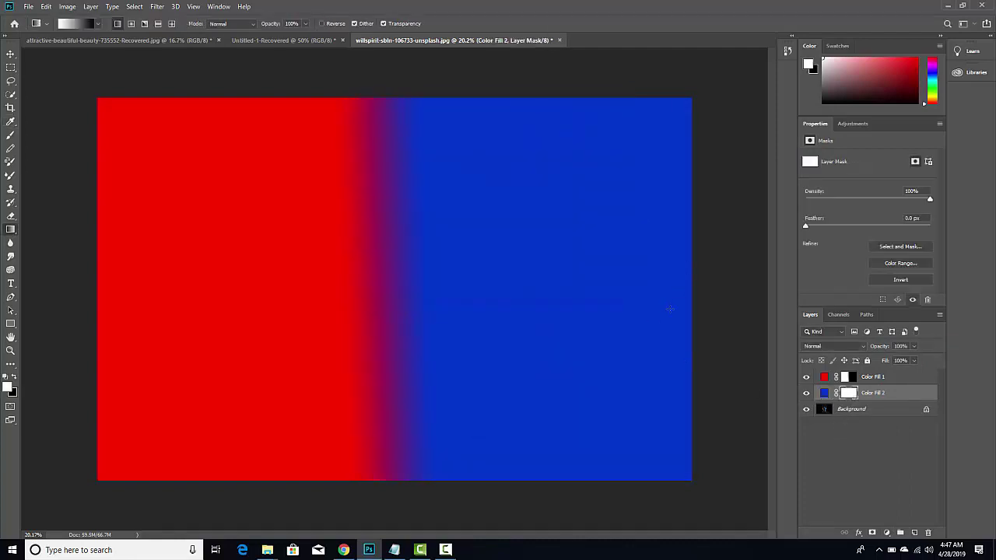
{"action": "left_click_drag", "start_coordinate": [578, 296], "coordinate": [399, 312]}
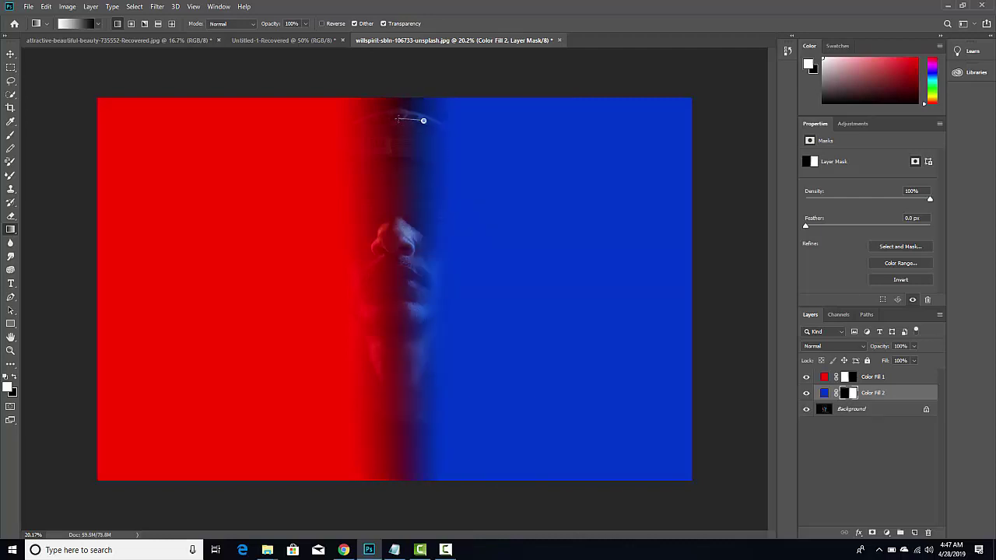
{"action": "left_click_drag", "start_coordinate": [423, 120], "coordinate": [412, 137]}
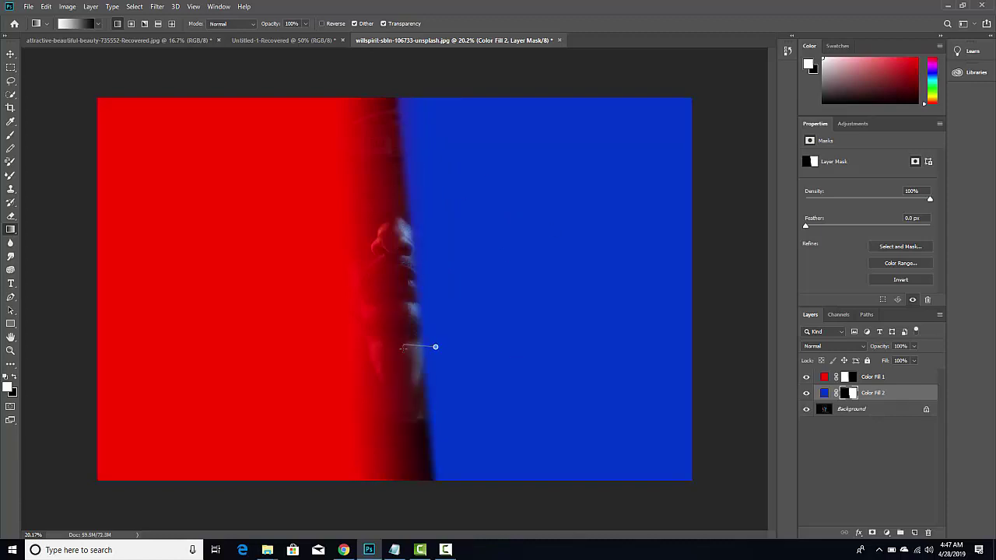
{"action": "left_click_drag", "start_coordinate": [435, 347], "coordinate": [436, 347]}
{"action": "left_click_drag", "start_coordinate": [420, 223], "coordinate": [425, 223]}
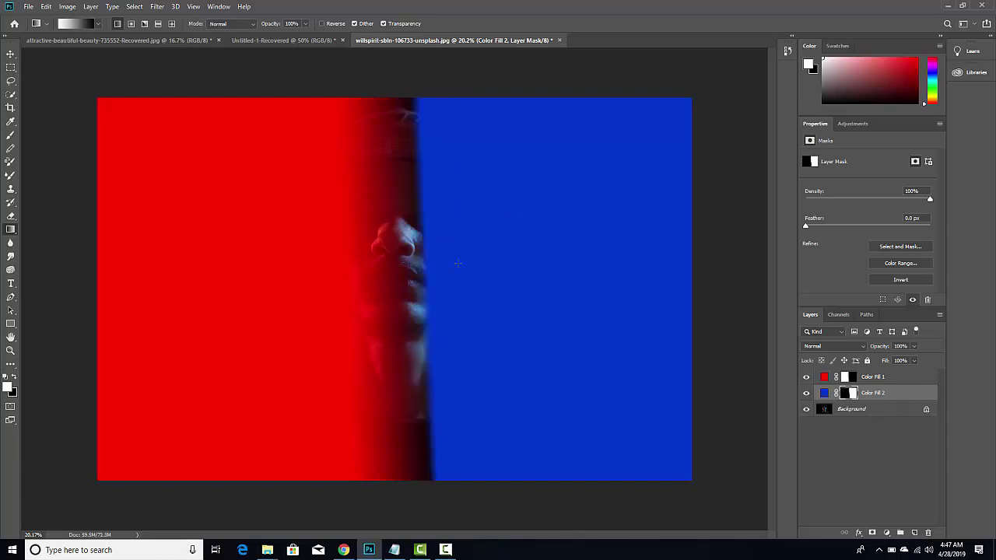
{"action": "left_click_drag", "start_coordinate": [407, 298], "coordinate": [417, 300]}
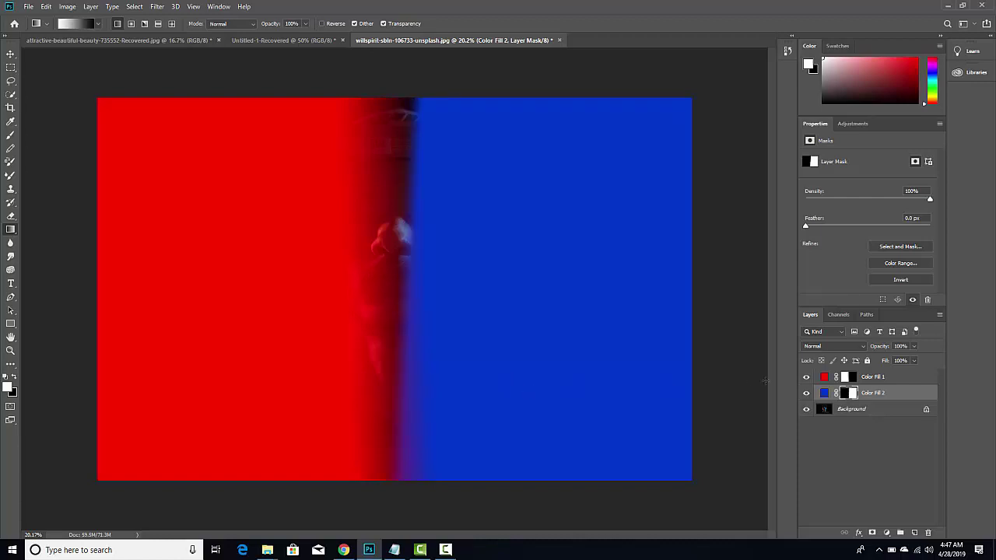
- Redraw the red fill layer's mask gradient from left to right across the face
{"action": "left_click", "coordinate": [852, 377]}
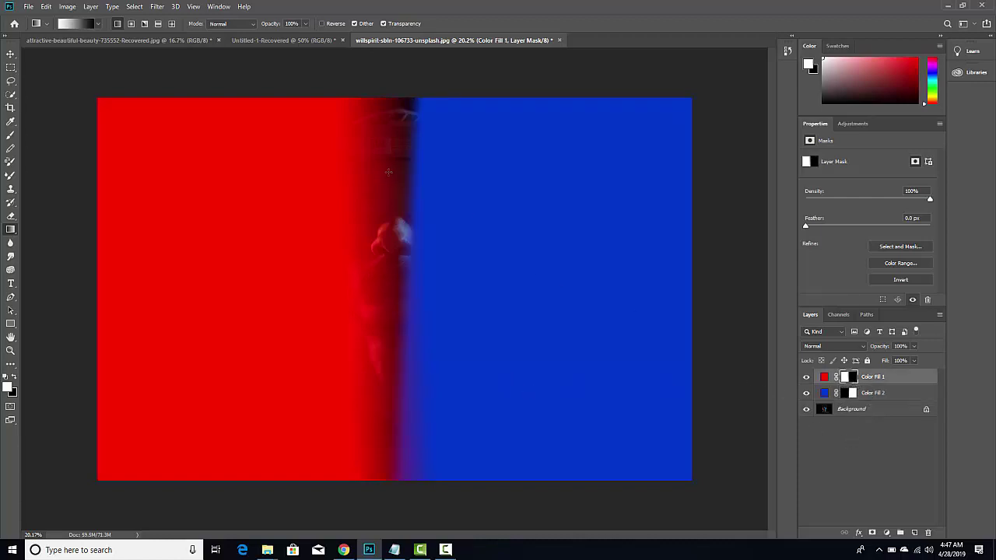
{"action": "left_click_drag", "start_coordinate": [432, 296], "coordinate": [437, 294]}
{"action": "left_click_drag", "start_coordinate": [356, 276], "coordinate": [405, 271]}
- Try the Screen blend mode on the red fill layer
{"action": "left_click", "coordinate": [885, 382]}
{"action": "left_click", "coordinate": [833, 345]}
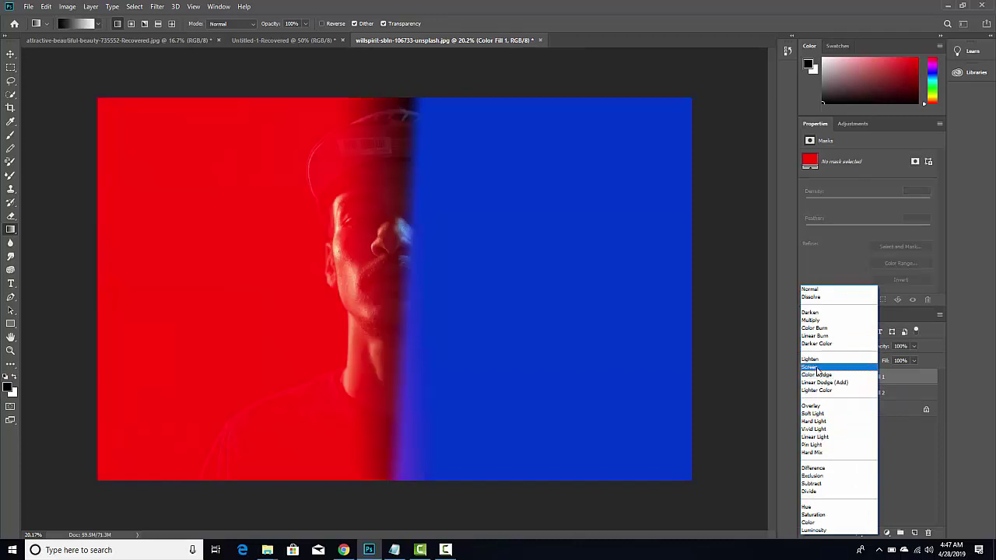
{"action": "left_click", "coordinate": [816, 367]}
{"action": "left_click", "coordinate": [853, 377]}
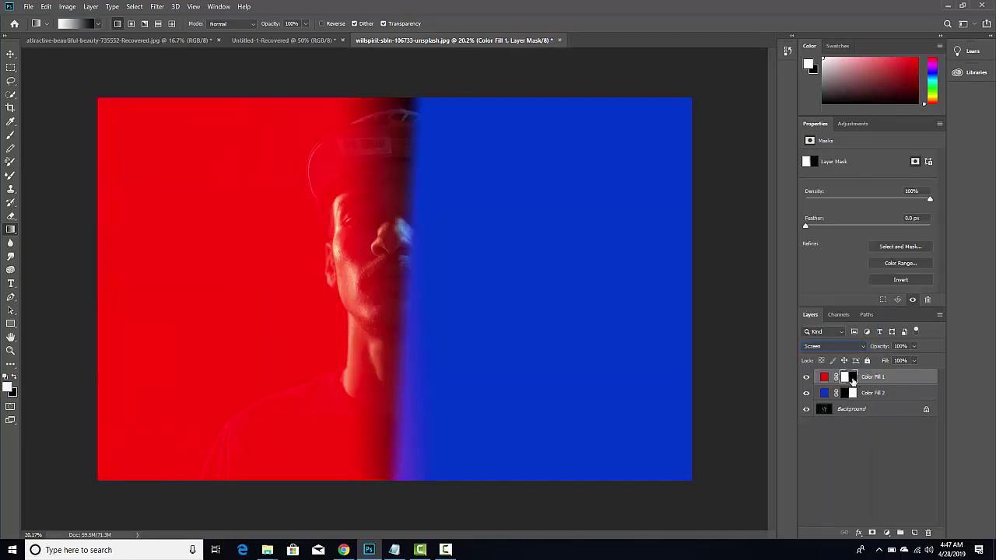
- Set the red fill layer's blend mode to Linear Burn
{"action": "left_click", "coordinate": [826, 377]}
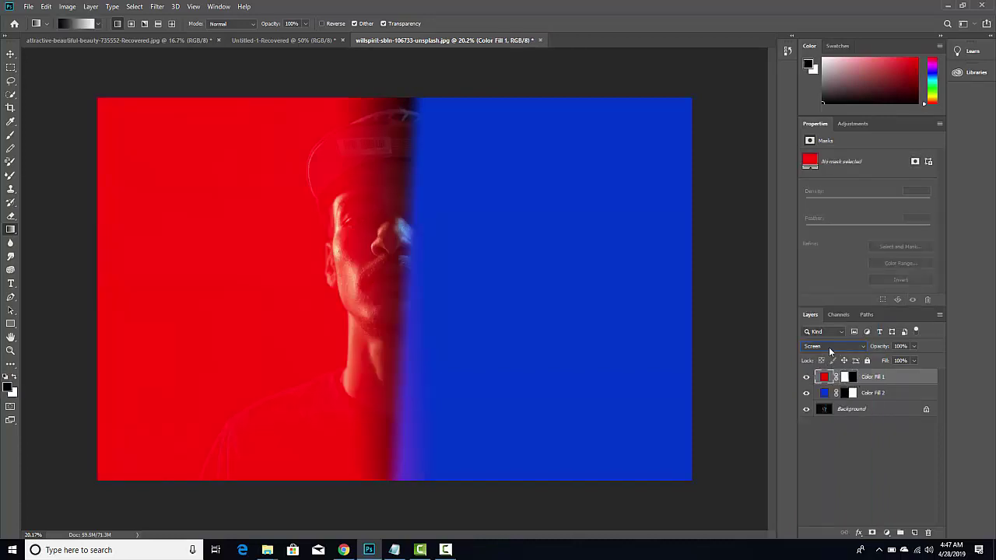
{"action": "left_click", "coordinate": [831, 349]}
{"action": "left_click", "coordinate": [820, 361]}
{"action": "left_click", "coordinate": [823, 354]}
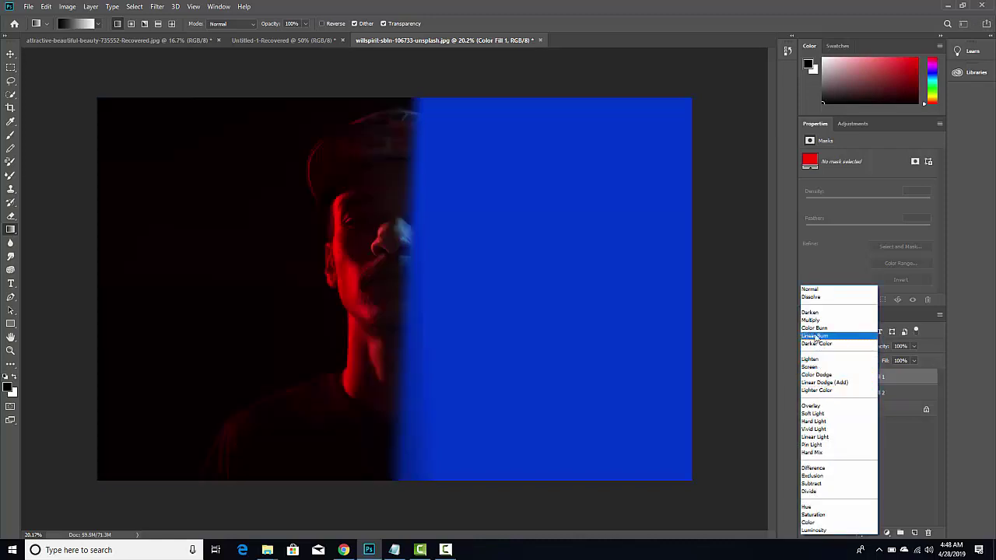
{"action": "left_click", "coordinate": [815, 337]}
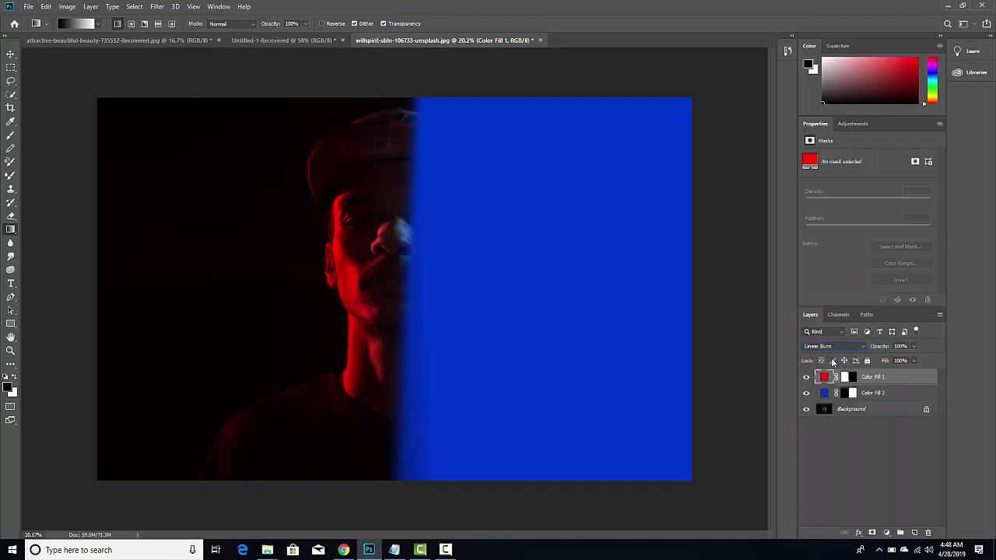
- Set the blue fill layer's blend mode to Linear Burn
{"action": "left_click", "coordinate": [826, 393]}
{"action": "left_click", "coordinate": [826, 346]}
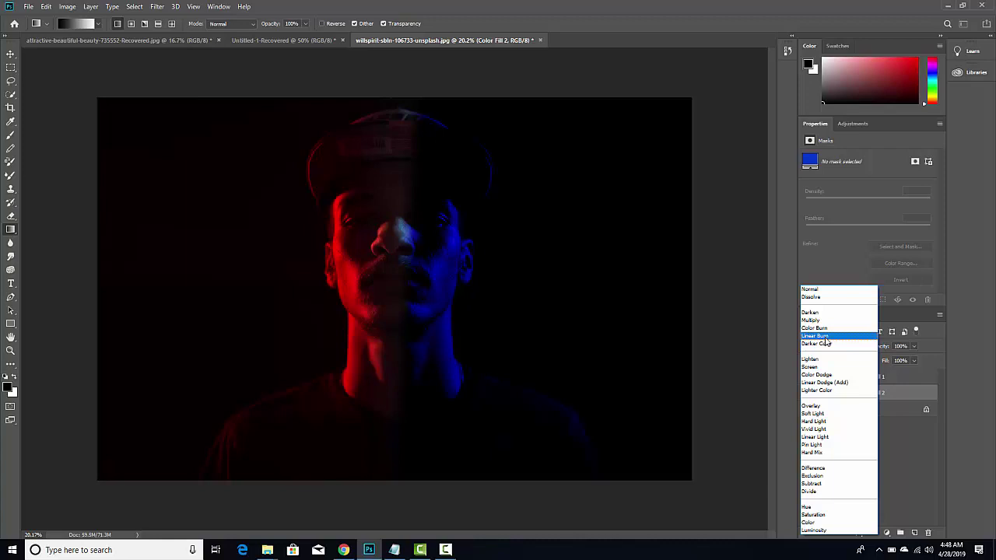
{"action": "left_click", "coordinate": [827, 337]}
- Select the Background layer and set up the Brush tool with the Darker Color painting mode
{"action": "left_click", "coordinate": [845, 412]}
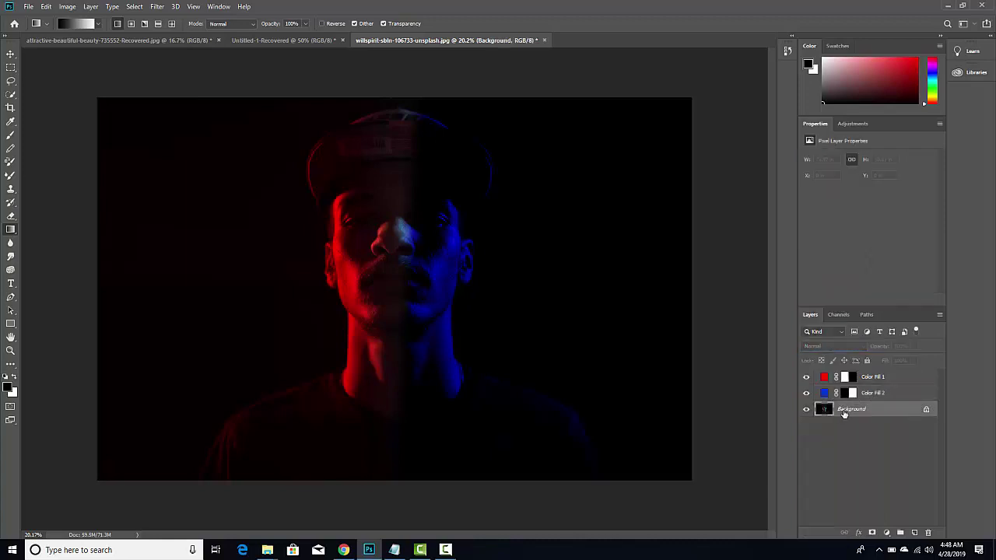
{"action": "left_click", "coordinate": [11, 54]}
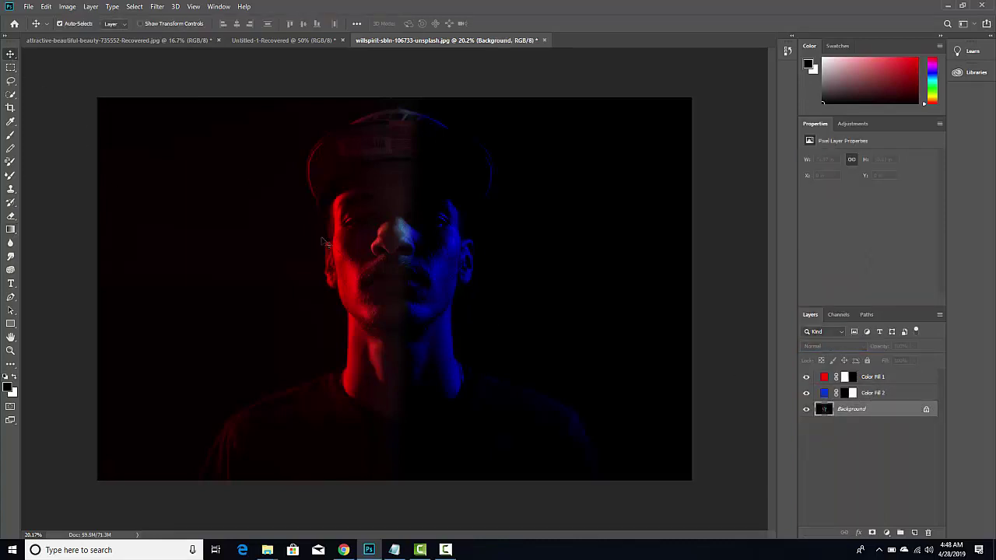
{"action": "scroll", "coordinate": [470, 385], "scroll_direction": "up", "scroll_amount": 1}
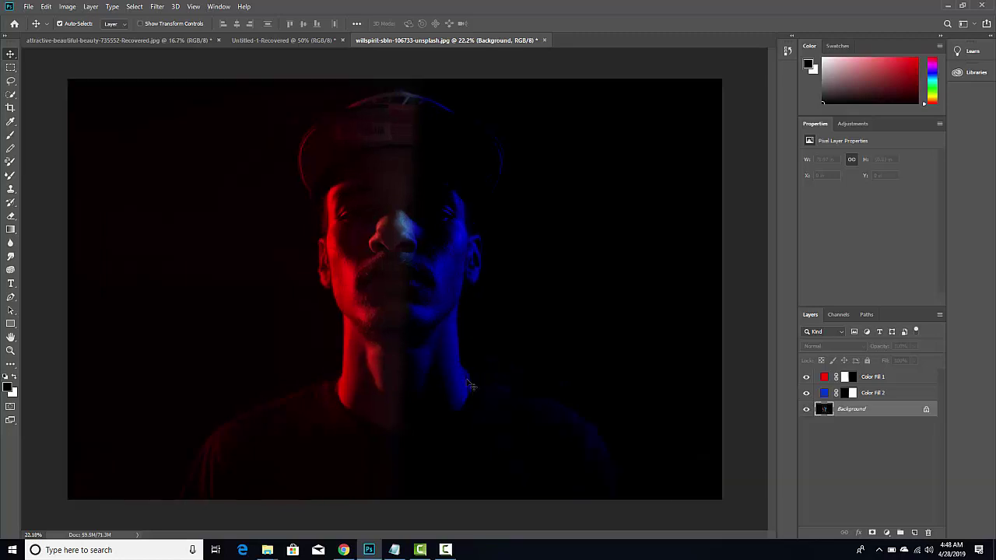
{"action": "left_click", "coordinate": [11, 135]}
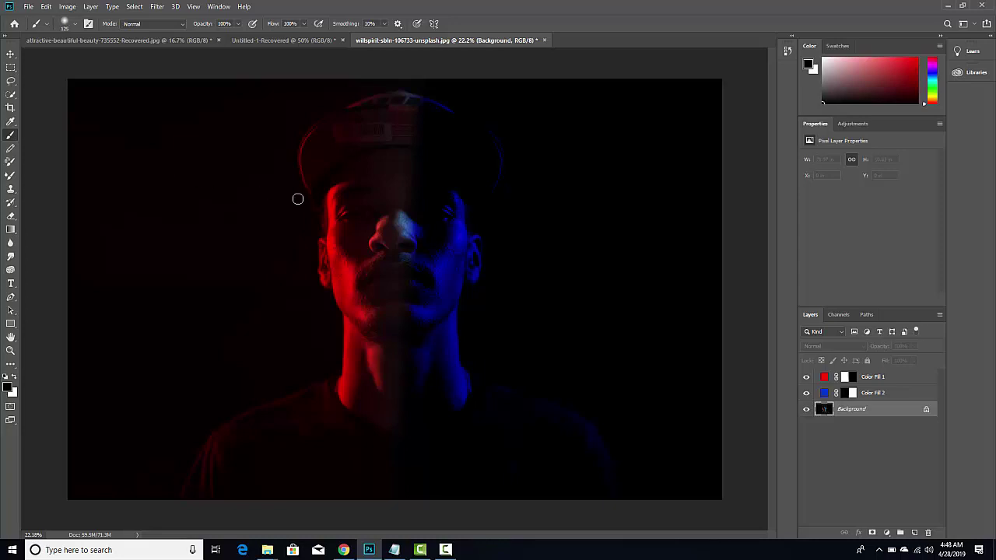
{"action": "left_click", "coordinate": [177, 25]}
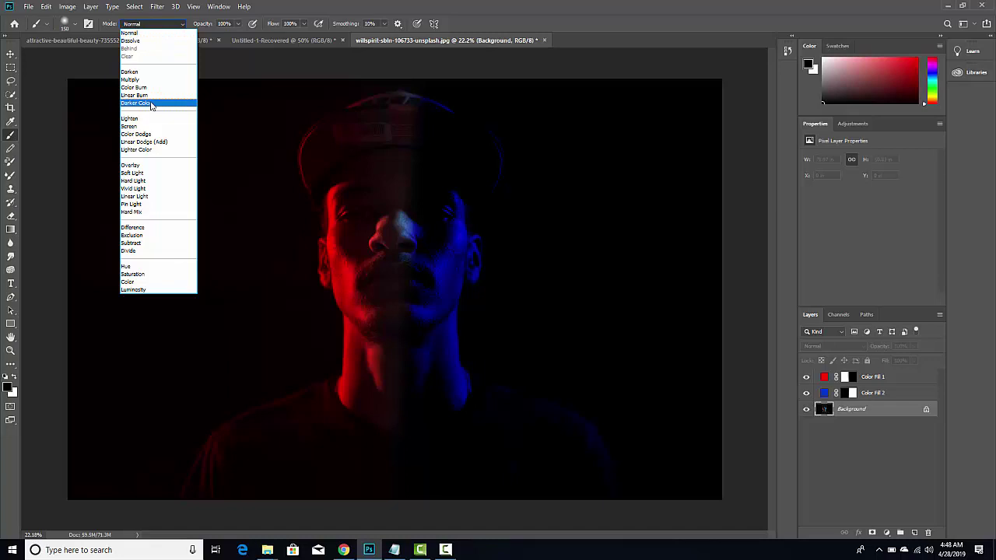
{"action": "left_click", "coordinate": [136, 103]}
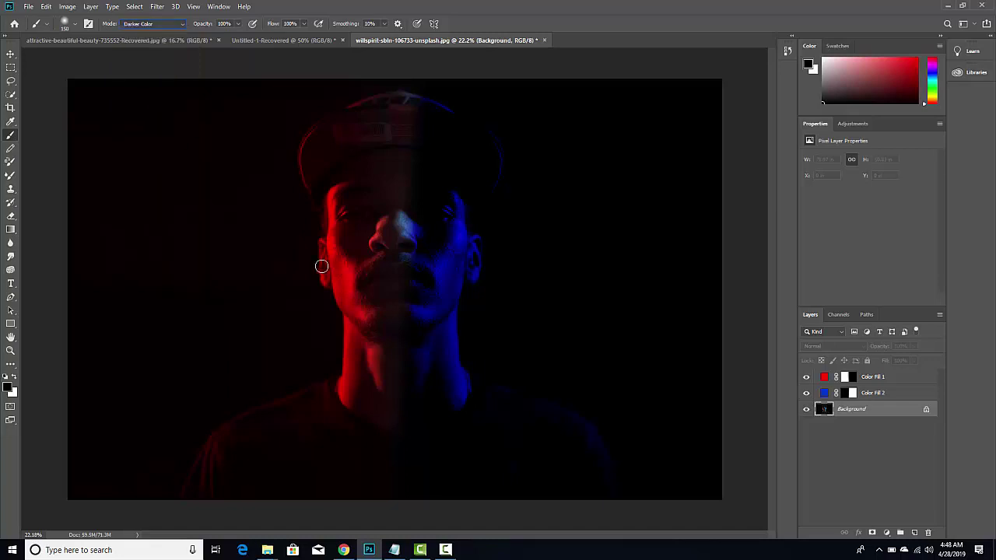
- Set the foreground color to red (ff0000) and brush over the left side of the face and neck
{"action": "left_click", "coordinate": [8, 388]}
{"action": "type", "text": "ff0000"}
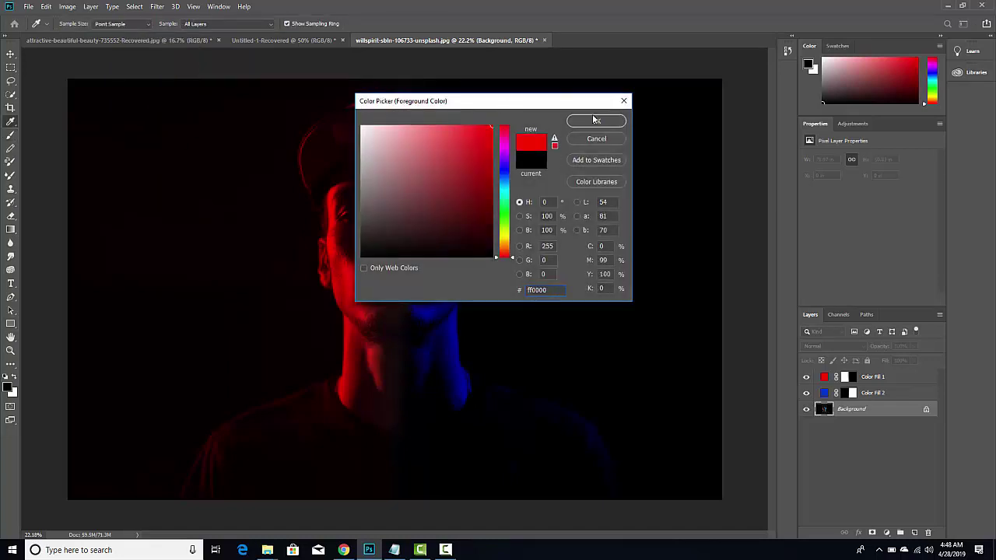
{"action": "left_click", "coordinate": [595, 121]}
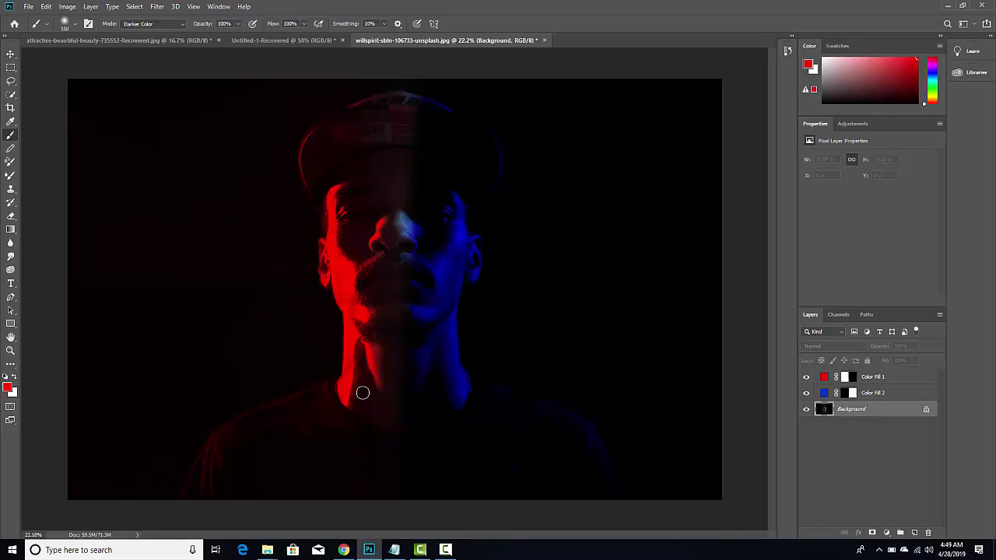
- Set the foreground color to a vivid blue and brush over the right side of the face and neck
{"action": "left_click", "coordinate": [7, 389]}
{"action": "left_click", "coordinate": [501, 167]}
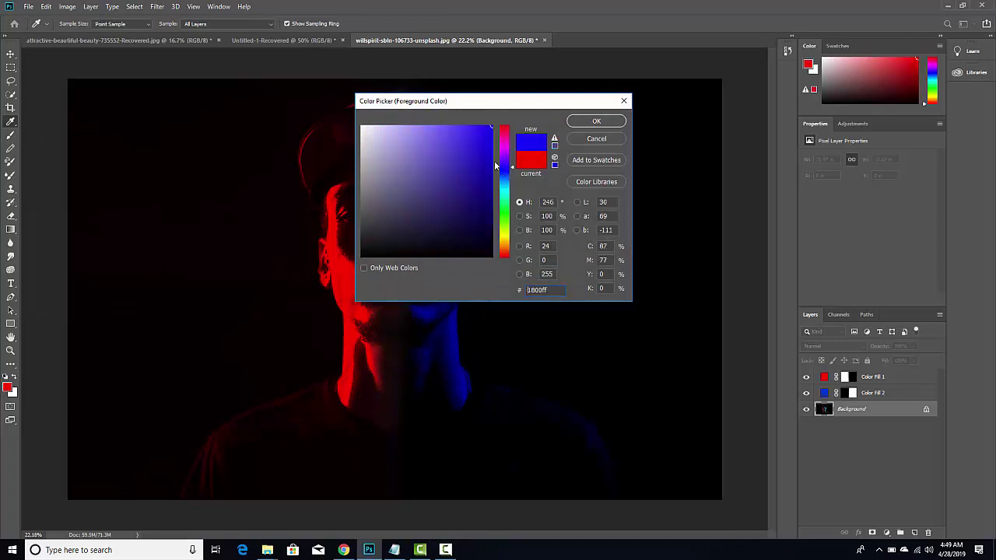
{"action": "left_click_drag", "start_coordinate": [491, 147], "coordinate": [500, 138]}
{"action": "left_click", "coordinate": [589, 122]}
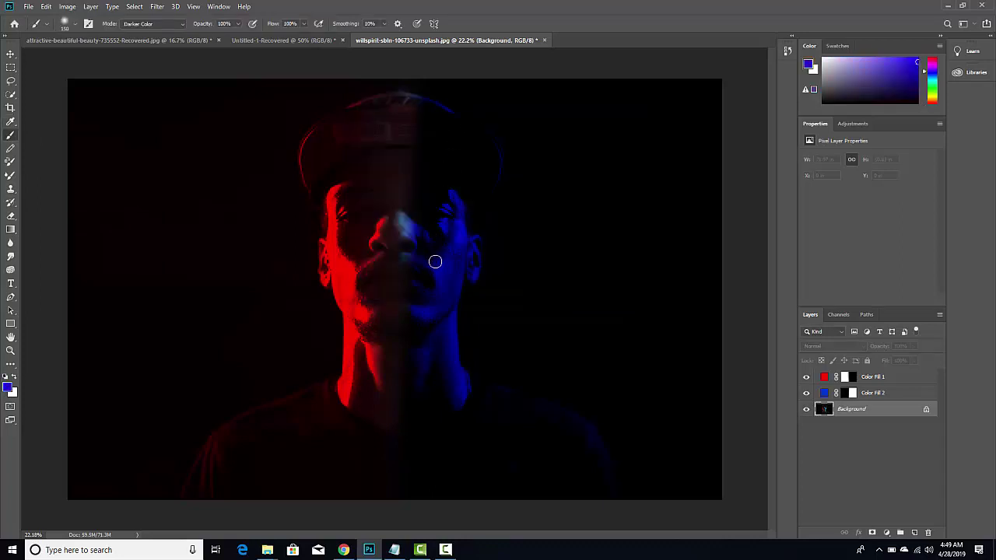
{"action": "mouse_move", "coordinate": [435, 227]}
{"action": "left_mouse_down"}
{"action": "mouse_move", "coordinate": [470, 337]}
{"action": "mouse_move", "coordinate": [460, 251]}
{"action": "mouse_move", "coordinate": [470, 297]}
{"action": "mouse_move", "coordinate": [442, 351]}
{"action": "left_mouse_up"}
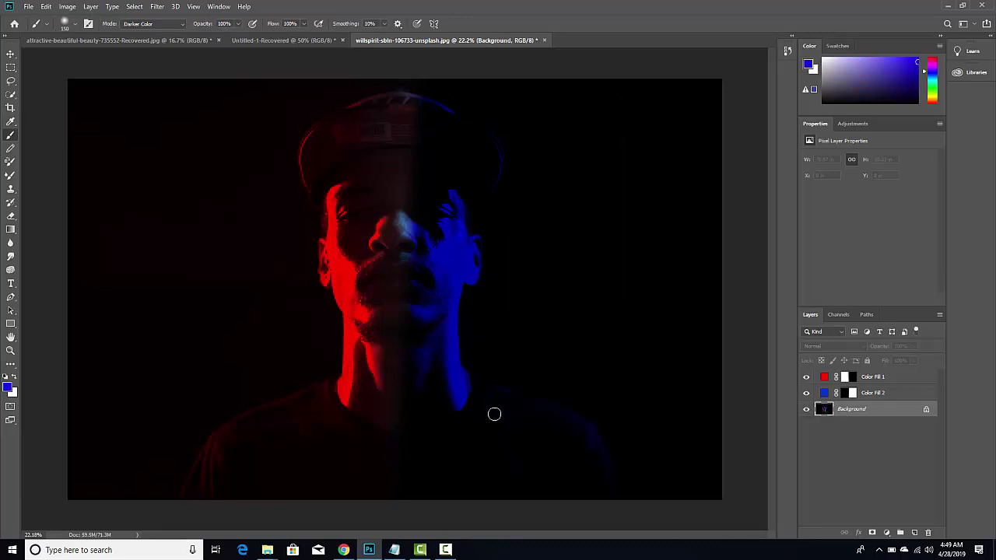
- Brush blue over the right shoulder and the right side of the nose, mouth, chin and neck
{"action": "mouse_move", "coordinate": [618, 500]}
{"action": "left_mouse_down"}
{"action": "mouse_move", "coordinate": [574, 421]}
{"action": "mouse_move", "coordinate": [521, 400]}
{"action": "left_mouse_up"}
{"action": "left_click", "coordinate": [402, 224]}
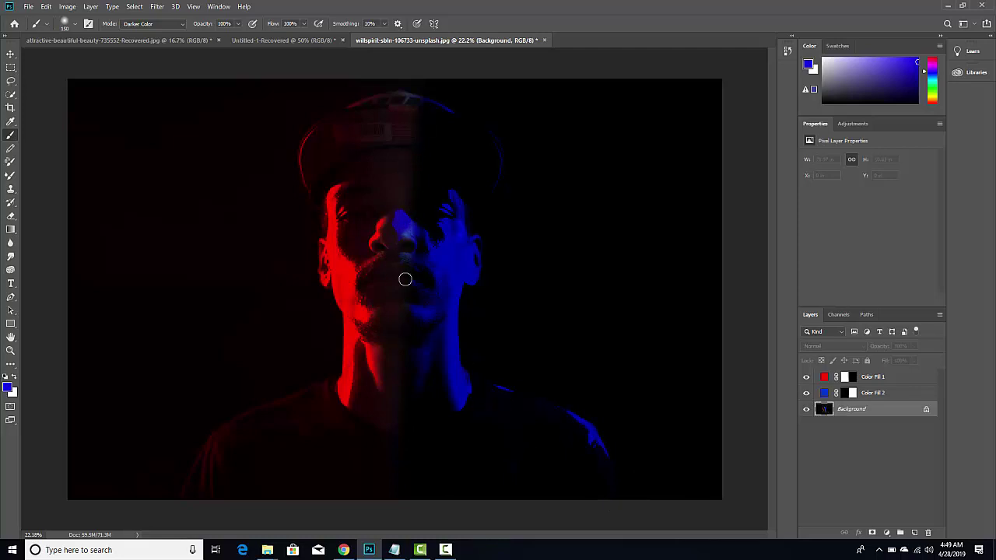
{"action": "mouse_move", "coordinate": [412, 278]}
{"action": "left_mouse_down"}
{"action": "mouse_move", "coordinate": [416, 533]}
{"action": "mouse_move", "coordinate": [408, 443]}
{"action": "mouse_move", "coordinate": [431, 451]}
{"action": "mouse_move", "coordinate": [451, 178]}
{"action": "left_mouse_up"}
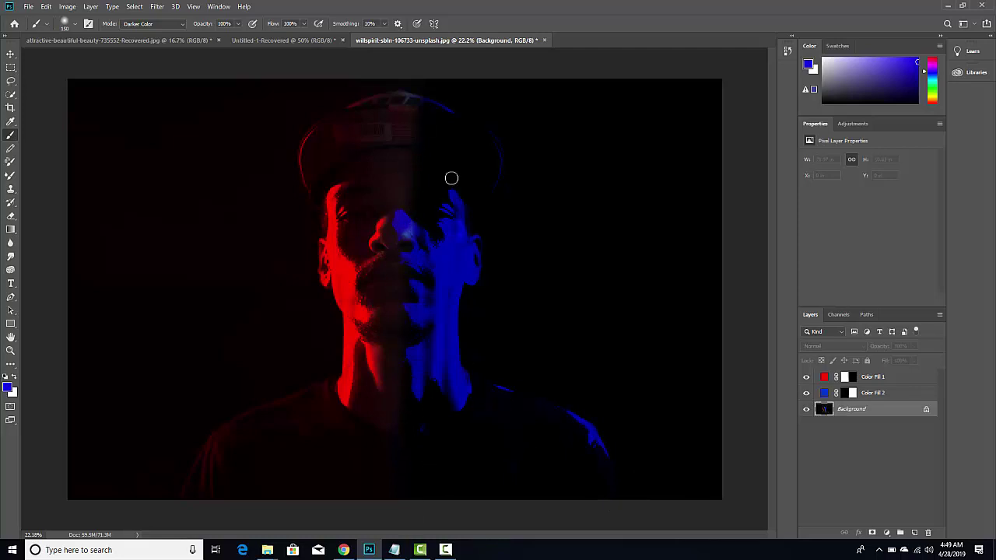
{"action": "mouse_move", "coordinate": [425, 296]}
{"action": "left_mouse_down"}
{"action": "mouse_move", "coordinate": [431, 405]}
{"action": "mouse_move", "coordinate": [483, 396]}
{"action": "mouse_move", "coordinate": [432, 378]}
{"action": "mouse_move", "coordinate": [447, 428]}
{"action": "mouse_move", "coordinate": [436, 410]}
{"action": "mouse_move", "coordinate": [447, 375]}
{"action": "left_mouse_up"}
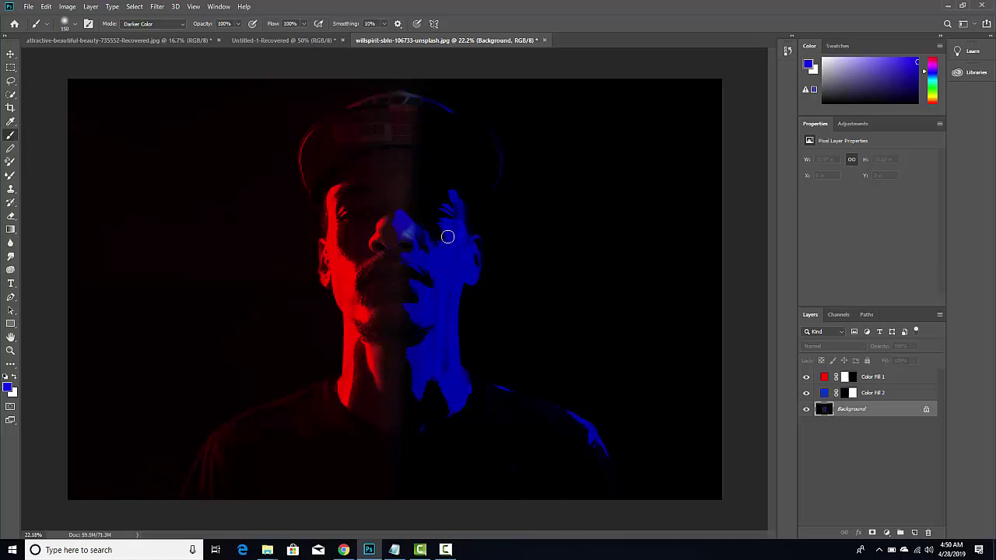
- Set the foreground color to red (ff0000) for painting the left side of the face
{"action": "scroll", "coordinate": [433, 244], "scroll_direction": "up", "scroll_amount": 3}
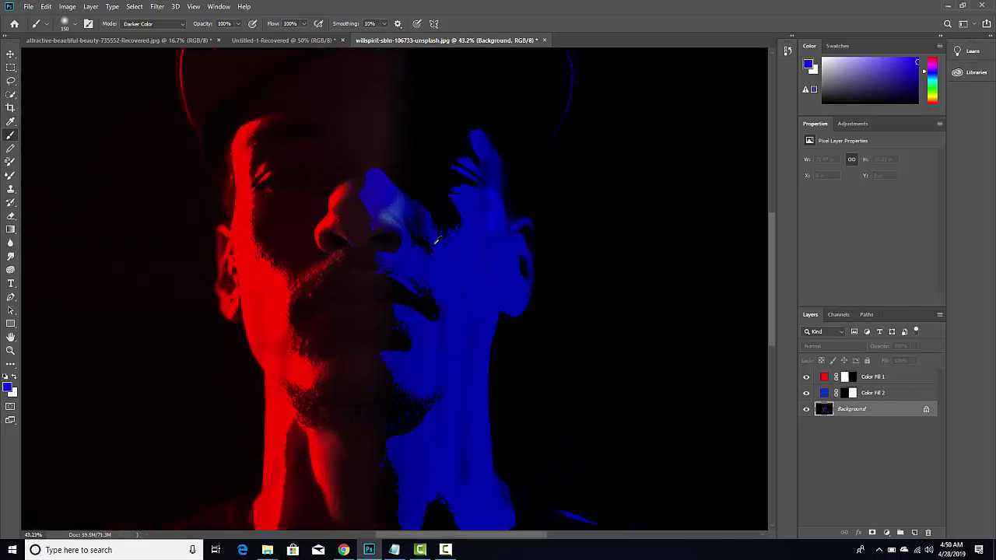
{"action": "left_click", "coordinate": [8, 387]}
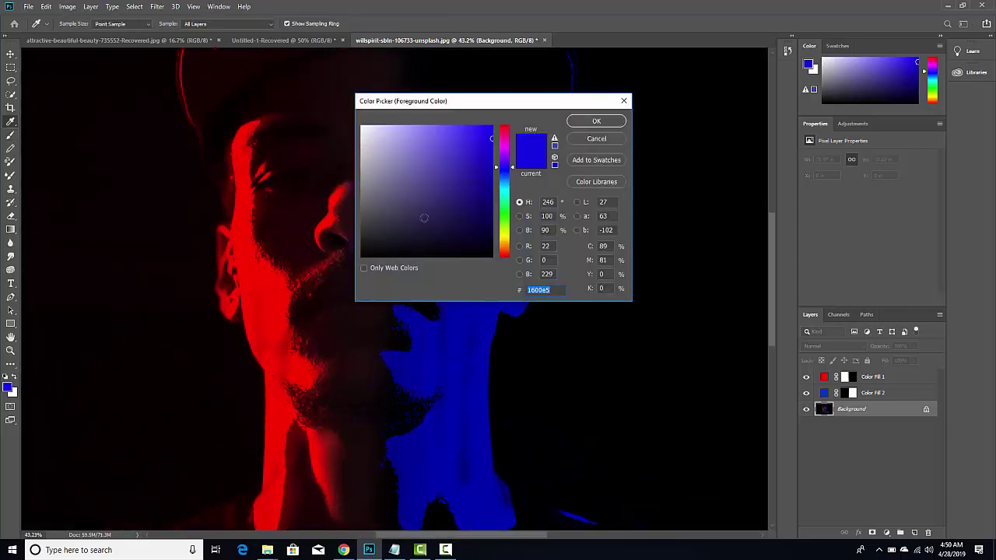
{"action": "left_click_drag", "start_coordinate": [507, 132], "coordinate": [513, 118]}
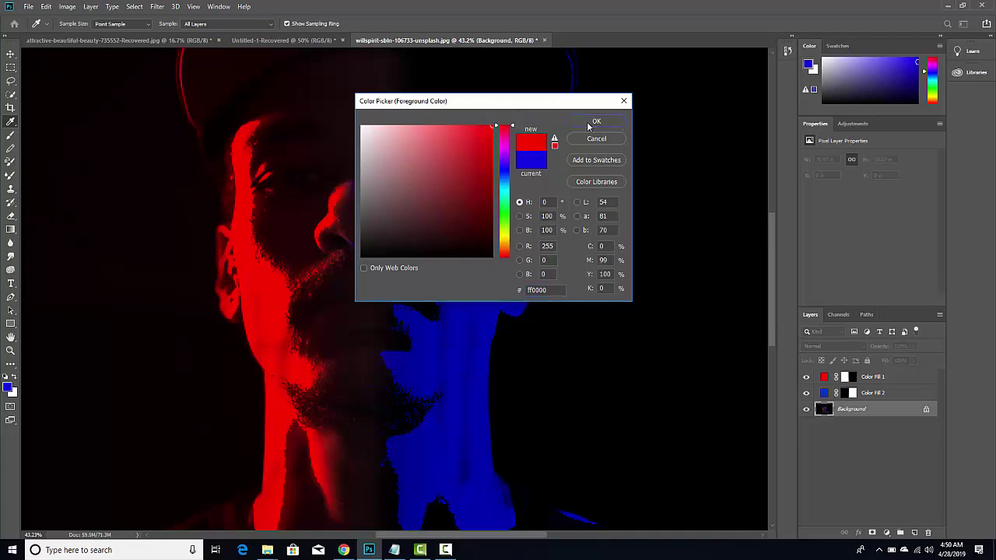
{"action": "left_click", "coordinate": [593, 122]}
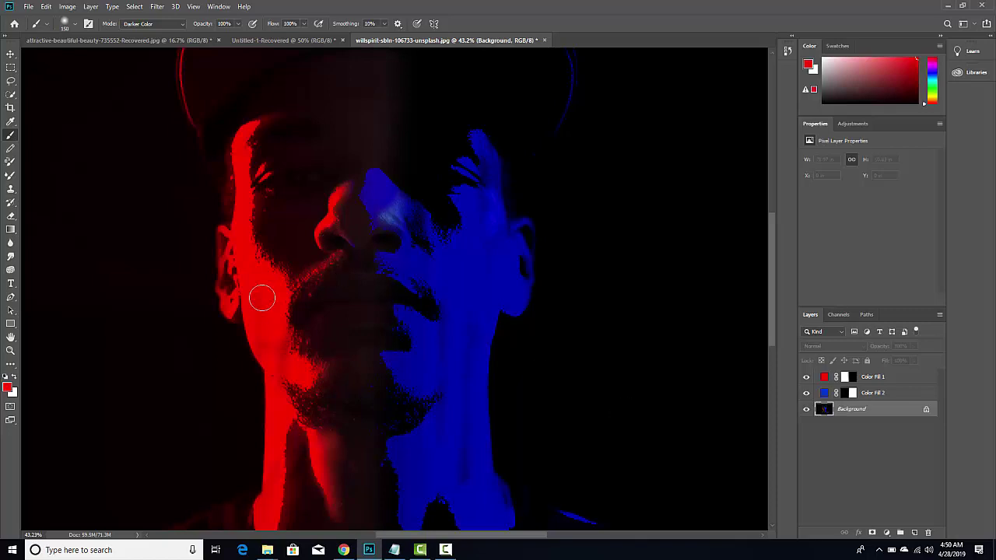
- Try a red dab beside the left eye with the brush in Normal mode, and undo it
{"action": "scroll", "coordinate": [261, 298], "scroll_direction": "up", "scroll_amount": 3}
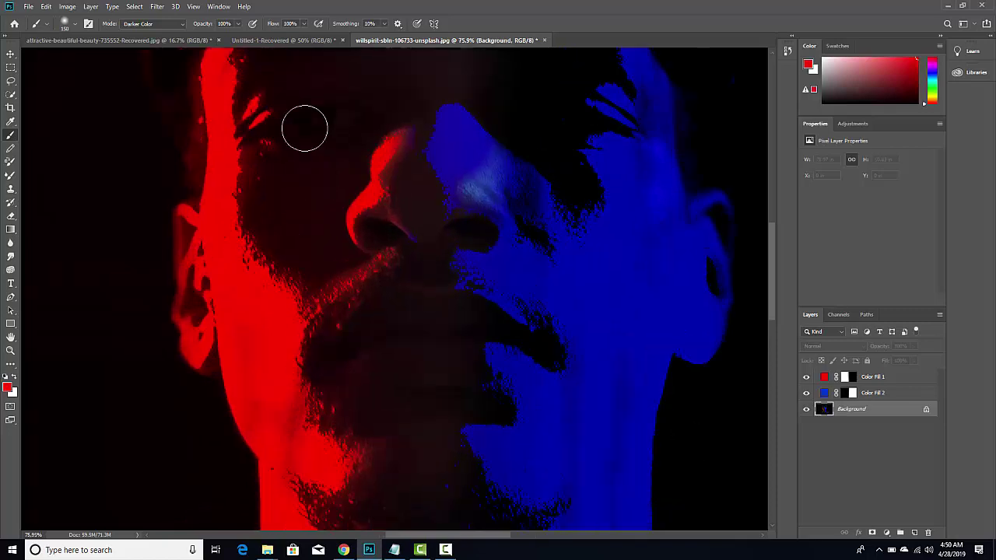
{"action": "left_click", "coordinate": [177, 25]}
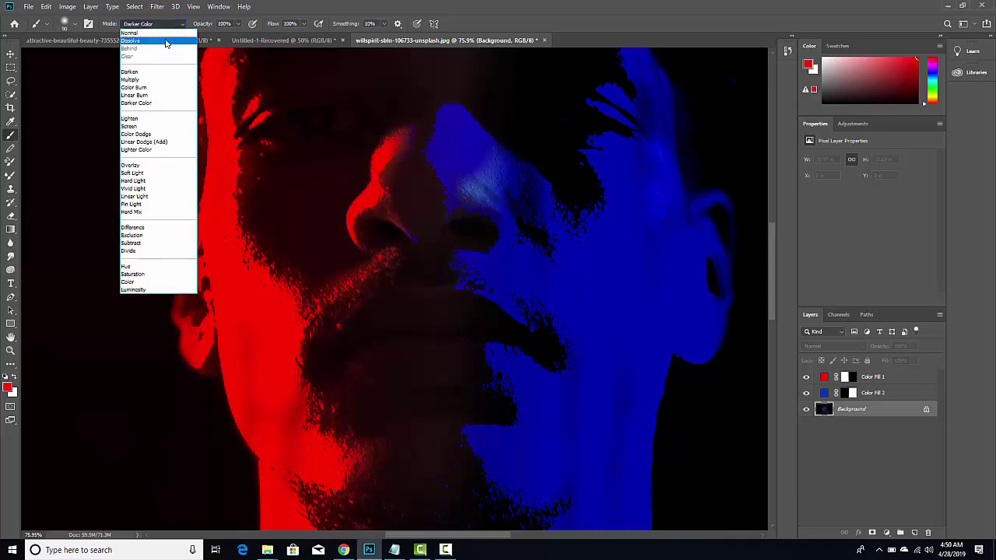
{"action": "left_click", "coordinate": [148, 33]}
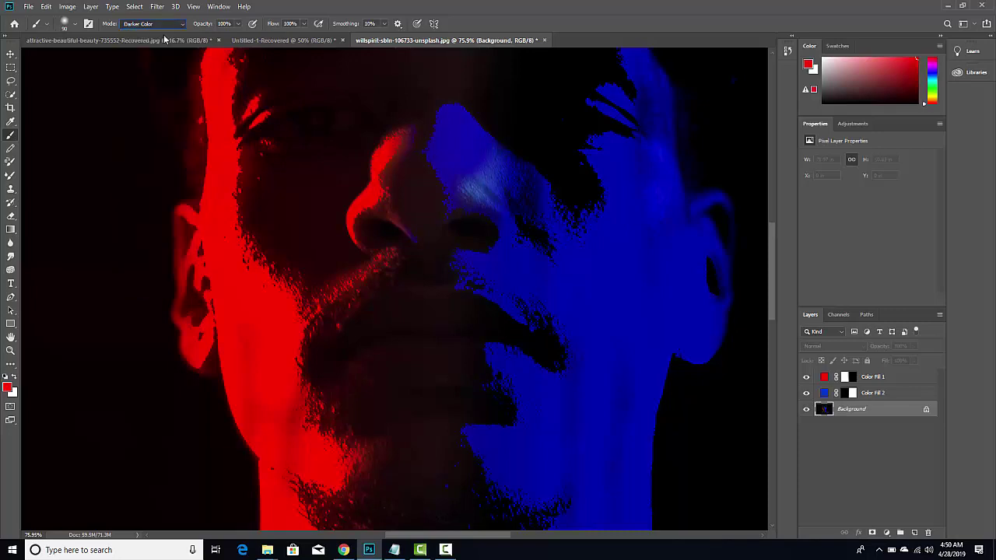
{"action": "left_click", "coordinate": [306, 121]}
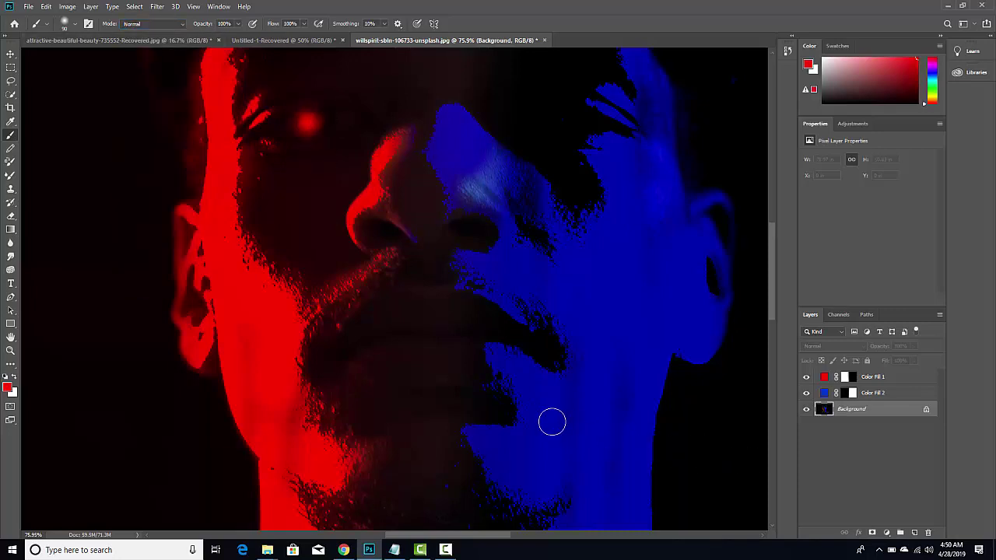
{"action": "scroll", "coordinate": [510, 385], "scroll_direction": "down", "scroll_amount": 2}
{"action": "scroll", "coordinate": [508, 385], "scroll_direction": "down", "scroll_amount": 1}
{"action": "key", "text": "ctrl+z"}
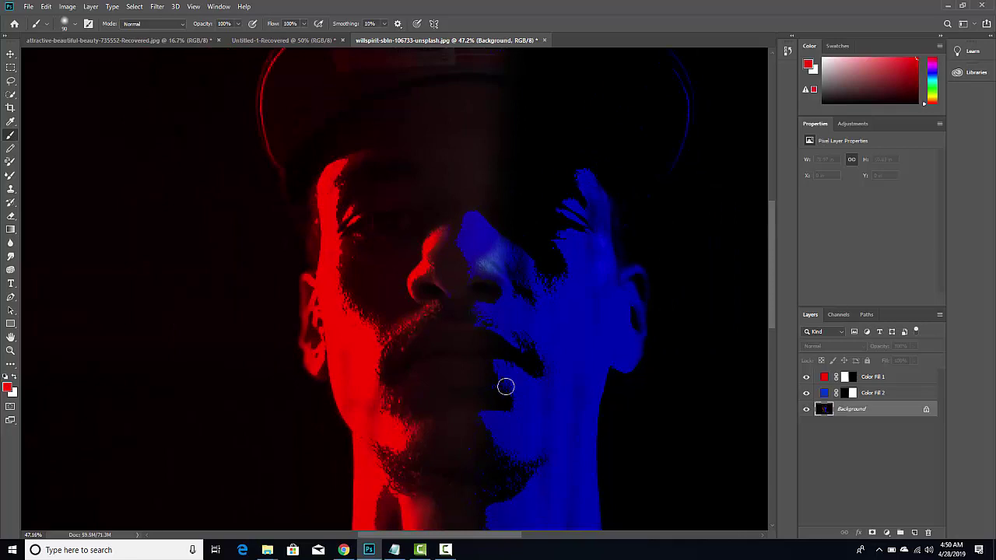
- Try a red dab beside the left eye with the brush in Screen mode, and undo it
{"action": "left_click", "coordinate": [178, 24]}
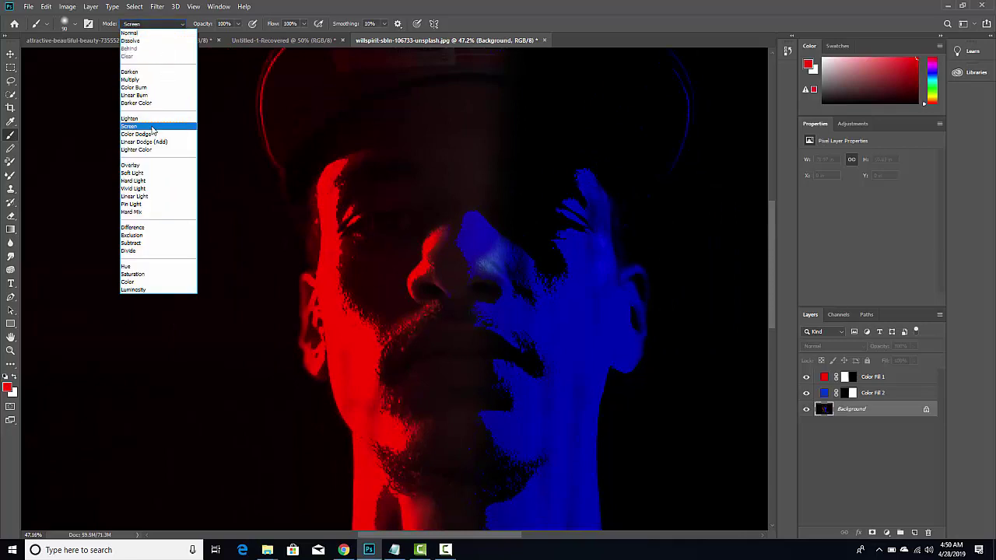
{"action": "left_click", "coordinate": [159, 128]}
{"action": "left_click", "coordinate": [379, 234]}
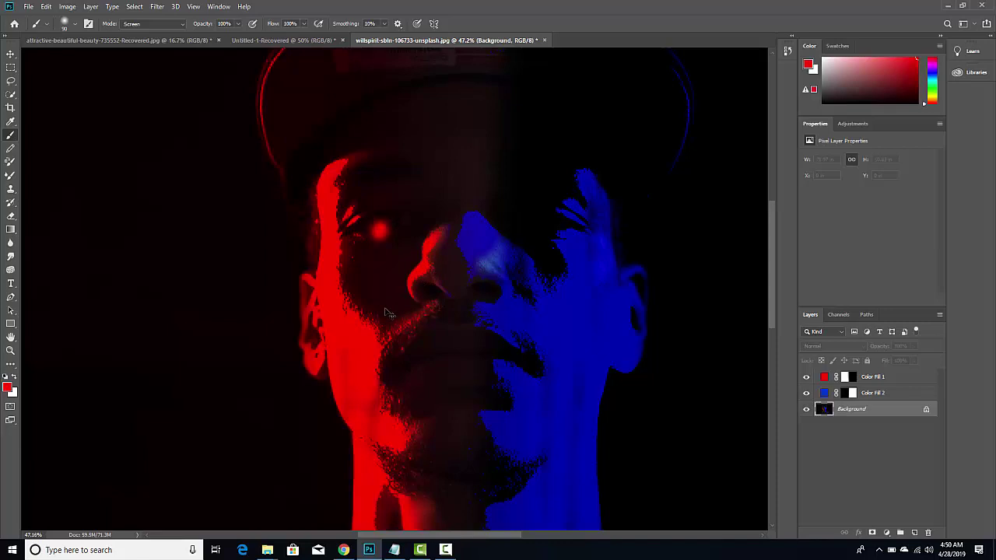
{"action": "left_click", "coordinate": [48, 7]}
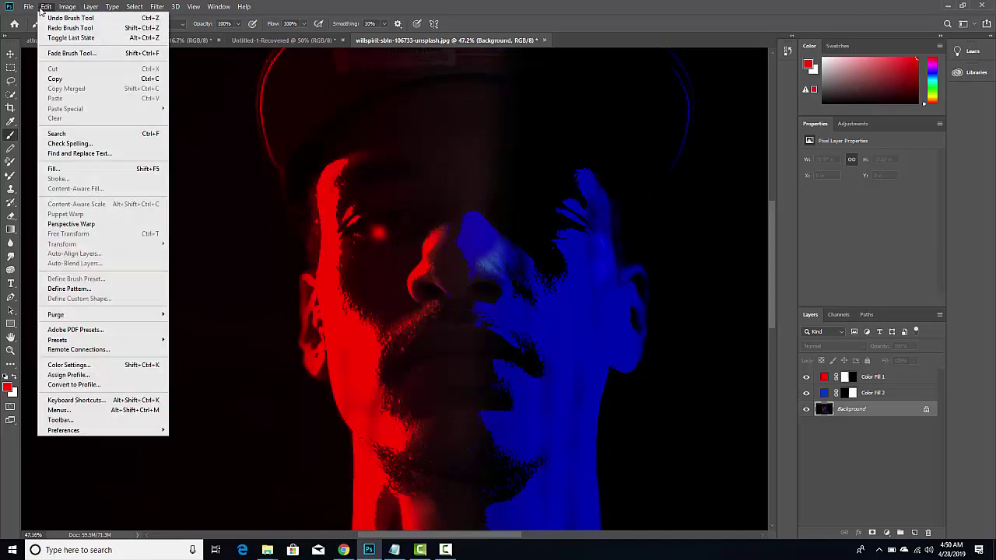
{"action": "left_click", "coordinate": [52, 18]}
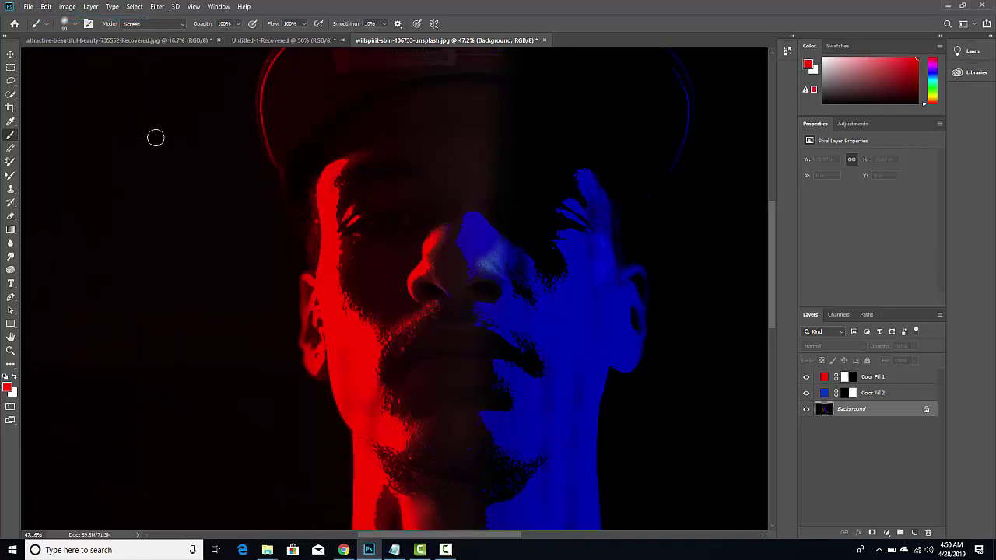
- Try more red Screen-mode painting by the left eye and up the forehead, undo it, and return the brush to Darker Color mode
{"action": "left_click", "coordinate": [384, 223]}
{"action": "key", "text": "ctrl+z"}
{"action": "left_click_drag", "start_coordinate": [453, 185], "coordinate": [418, 71]}
{"action": "key", "text": "ctrl+z"}
{"action": "left_click", "coordinate": [141, 23]}
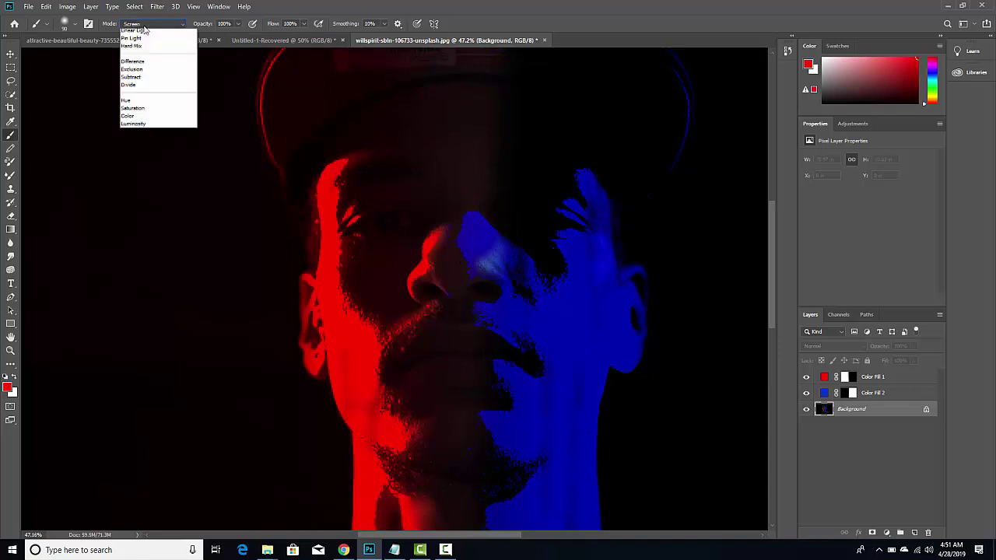
{"action": "left_click", "coordinate": [148, 99]}
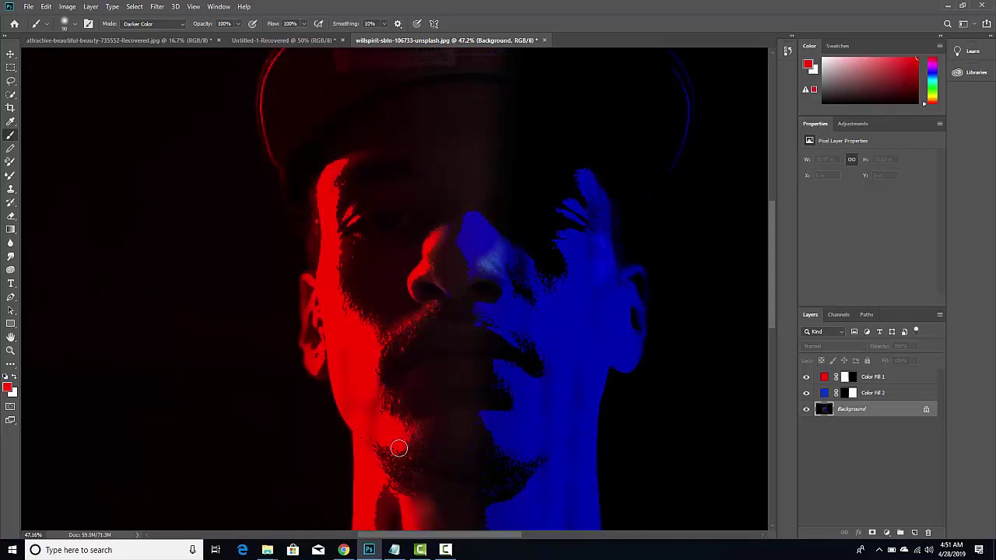
- Switch to the Move tool and examine the red and blue lighting across the whole portrait
{"action": "scroll", "coordinate": [442, 483], "scroll_direction": "down", "scroll_amount": 3}
{"action": "scroll", "coordinate": [463, 448], "scroll_direction": "up", "scroll_amount": 2}
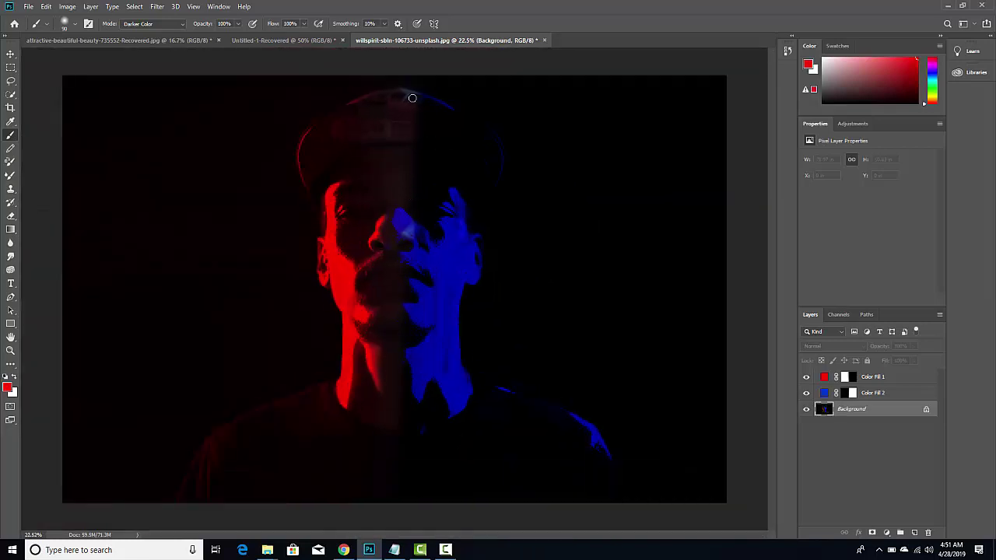
{"action": "scroll", "coordinate": [548, 336], "scroll_direction": "down", "scroll_amount": 3}
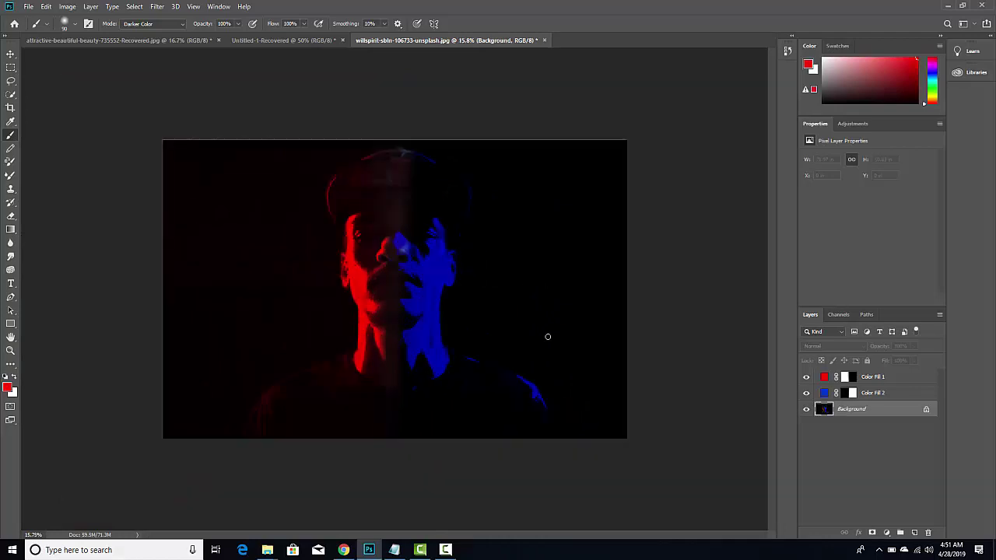
{"action": "scroll", "coordinate": [549, 335], "scroll_direction": "up", "scroll_amount": 2}
{"action": "key", "text": "v"}
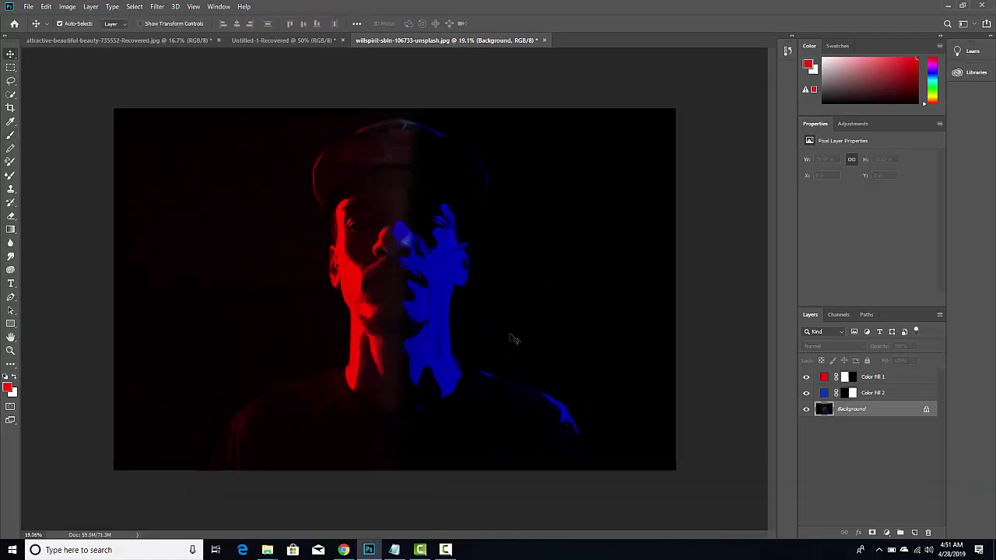
{"action": "scroll", "coordinate": [530, 340], "scroll_direction": "down", "scroll_amount": 5}
{"action": "scroll", "coordinate": [530, 341], "scroll_direction": "up", "scroll_amount": 6}
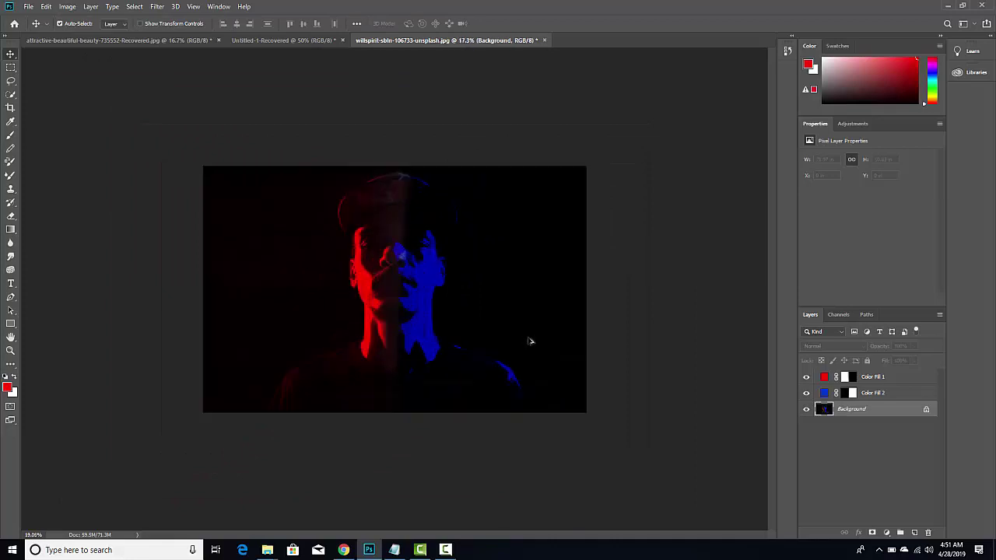
{"action": "scroll", "coordinate": [530, 341], "scroll_direction": "down", "scroll_amount": 1}
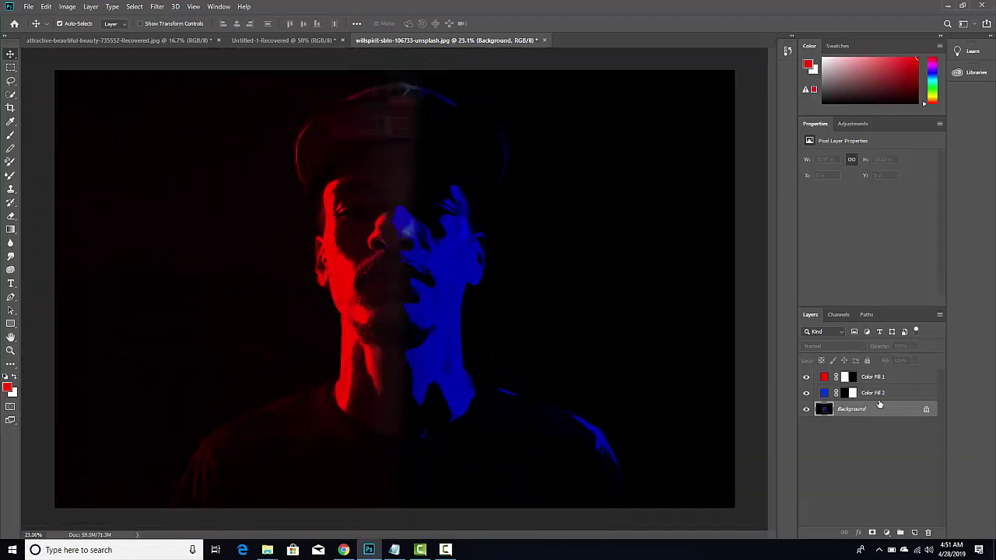